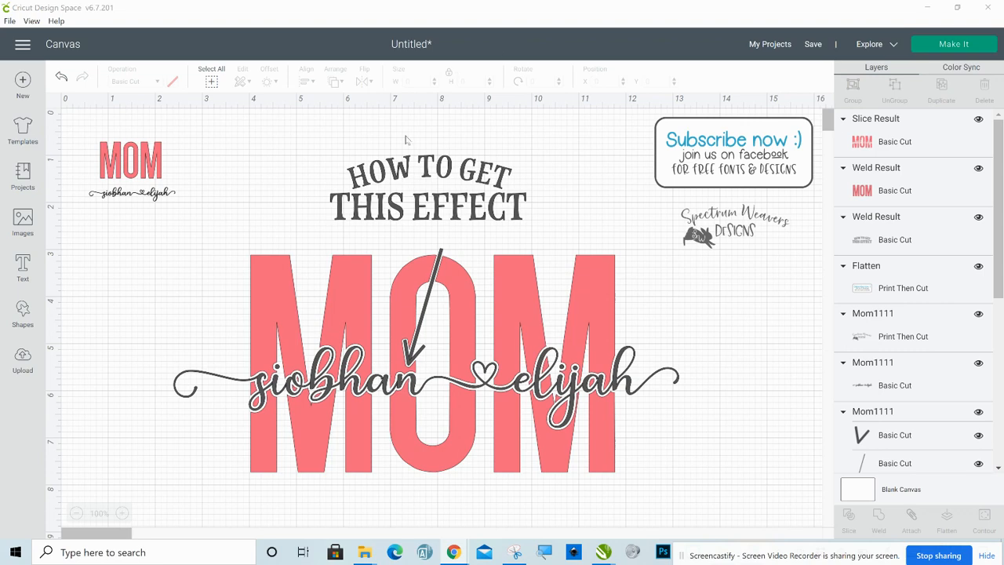
Delete the large sample design with its heading and arrow, and enlarge the small MOM and script names to about 11.75 in wide
drag(401, 130, 510, 487)
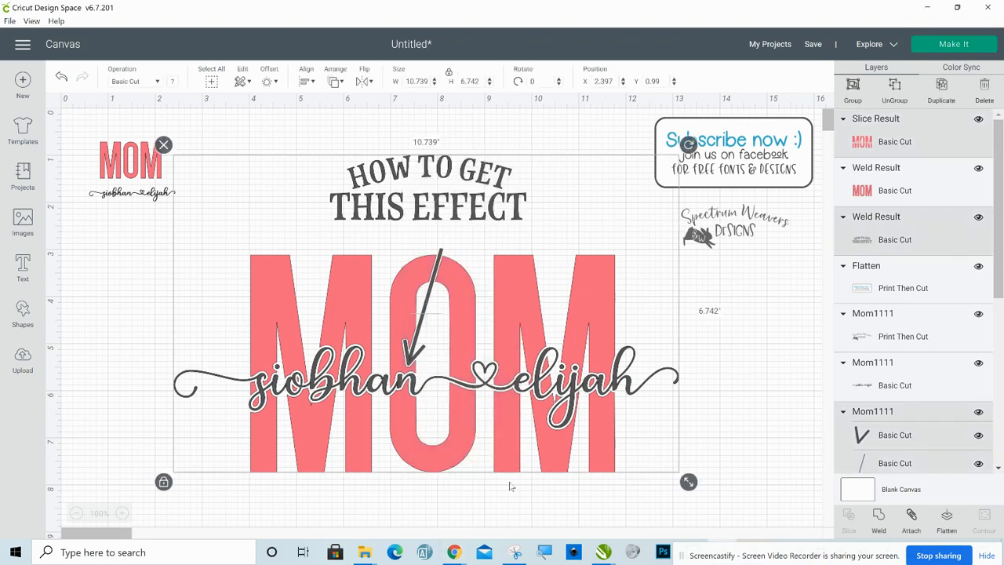
key(Delete)
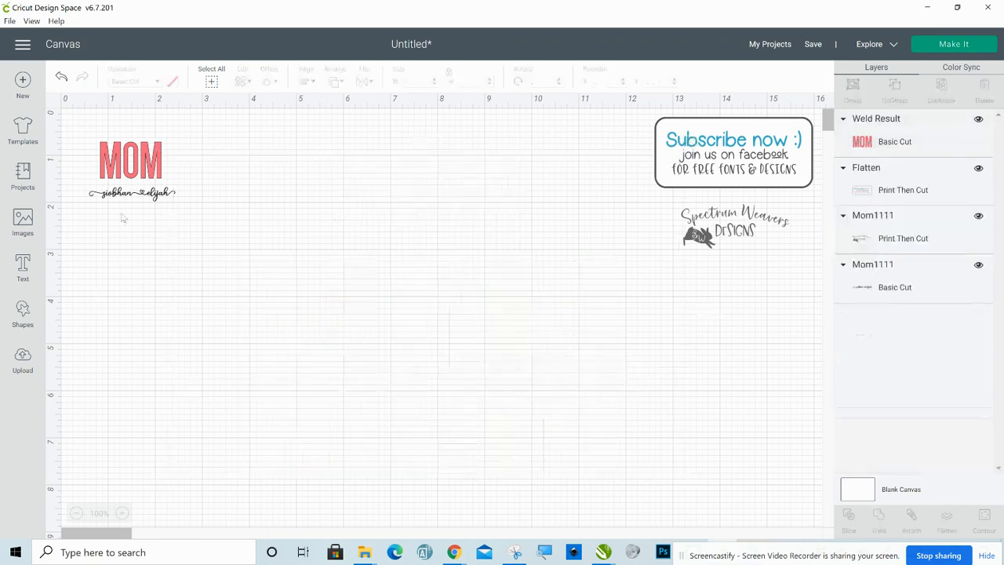
drag(122, 261, 114, 130)
drag(186, 211, 651, 528)
click(732, 436)
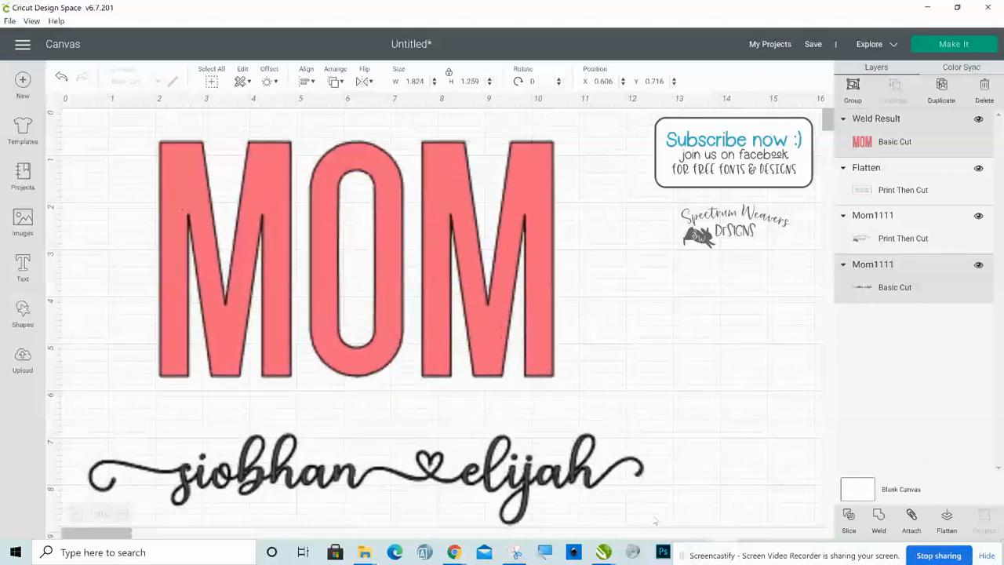
Move the script names closer beneath MOM and enlarge both together to about 14.3 in wide
click(632, 465)
drag(530, 488, 540, 443)
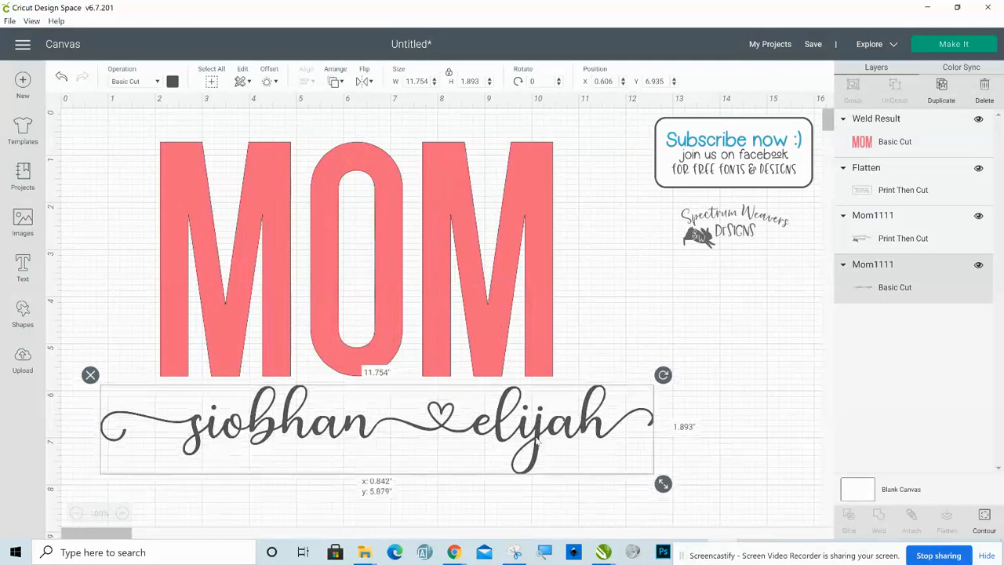
drag(416, 506, 494, 231)
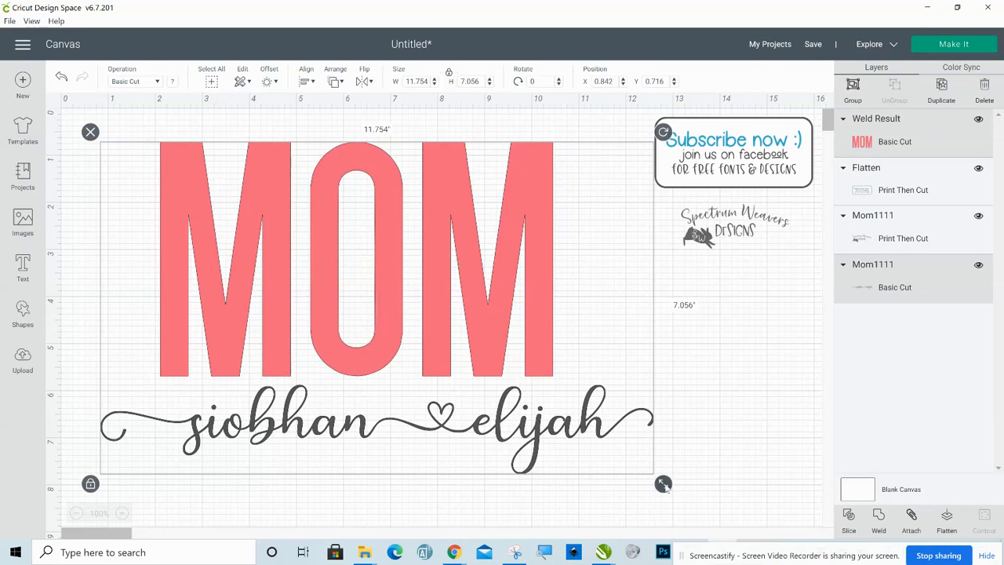
drag(671, 491, 790, 562)
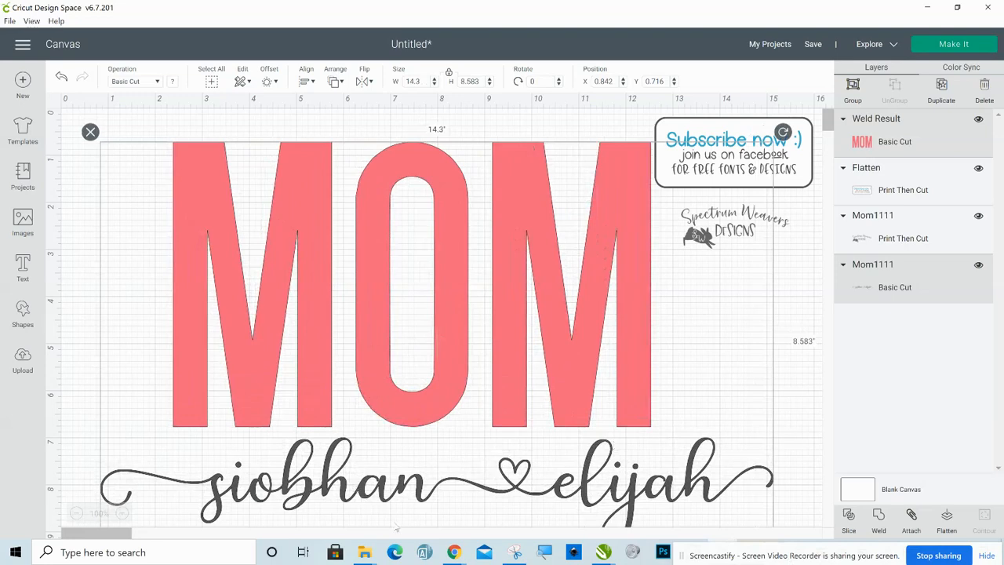
click(802, 366)
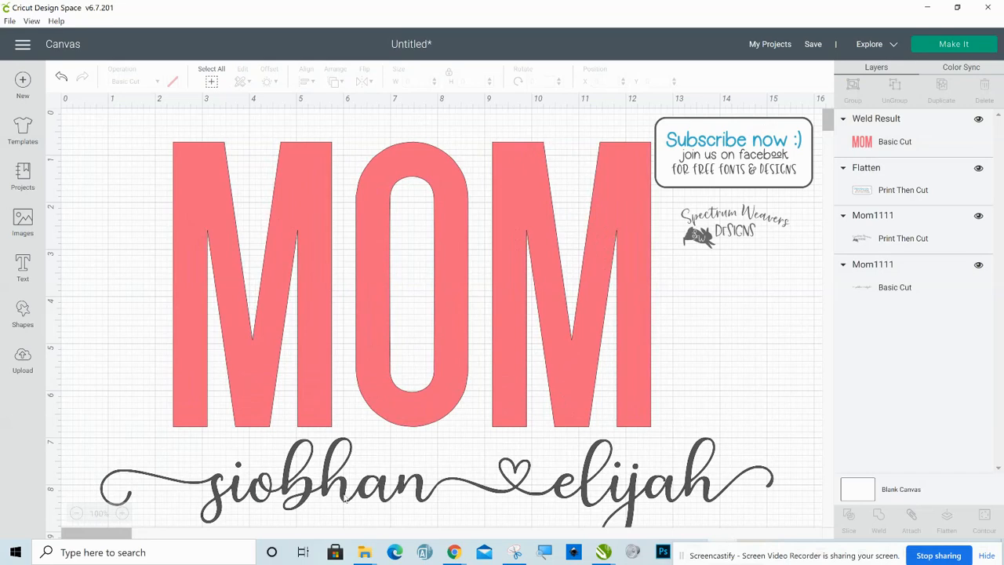
Create an offset around the script names with a distance of 0.024 in and square corners
click(345, 506)
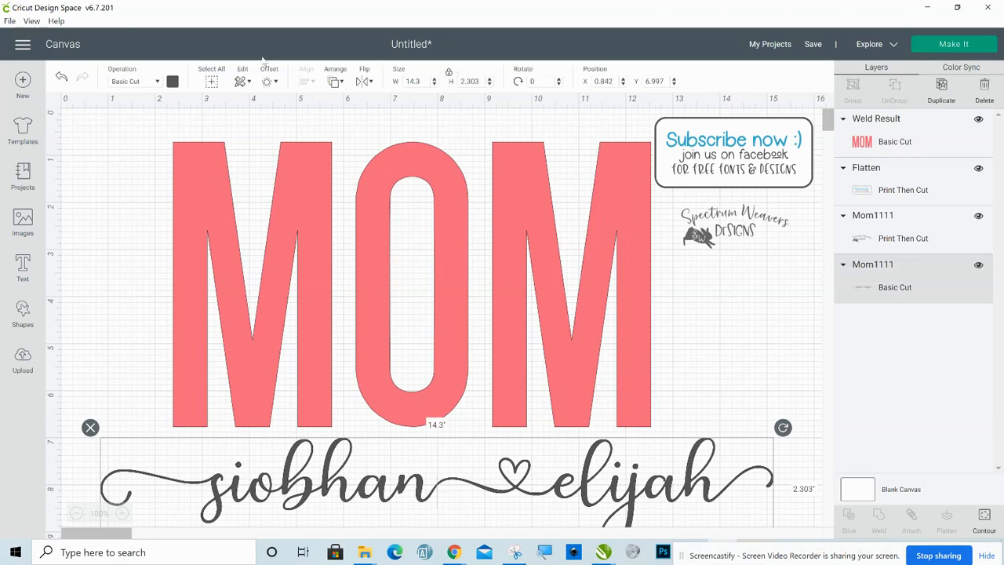
click(267, 85)
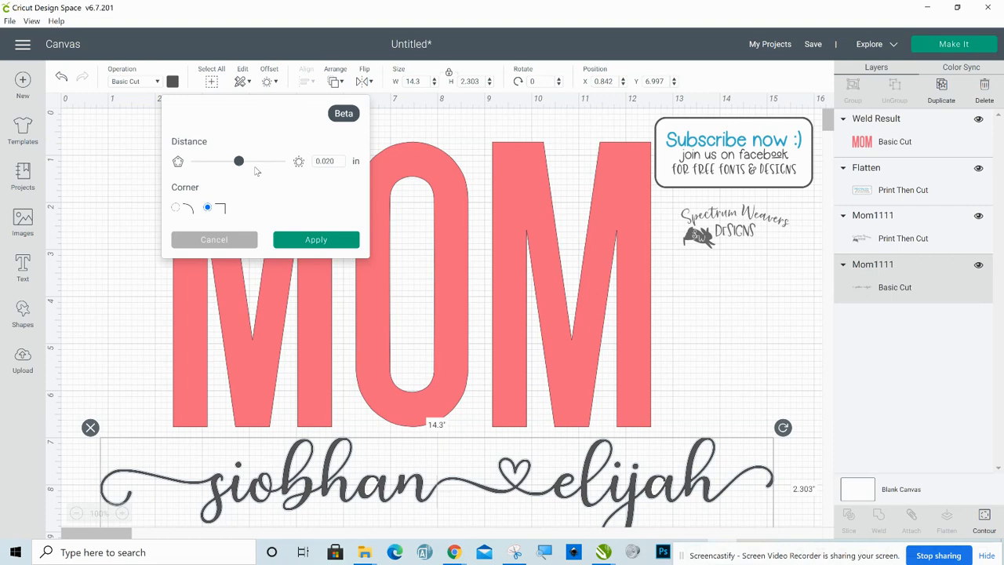
click(332, 161)
key(BackSpace)
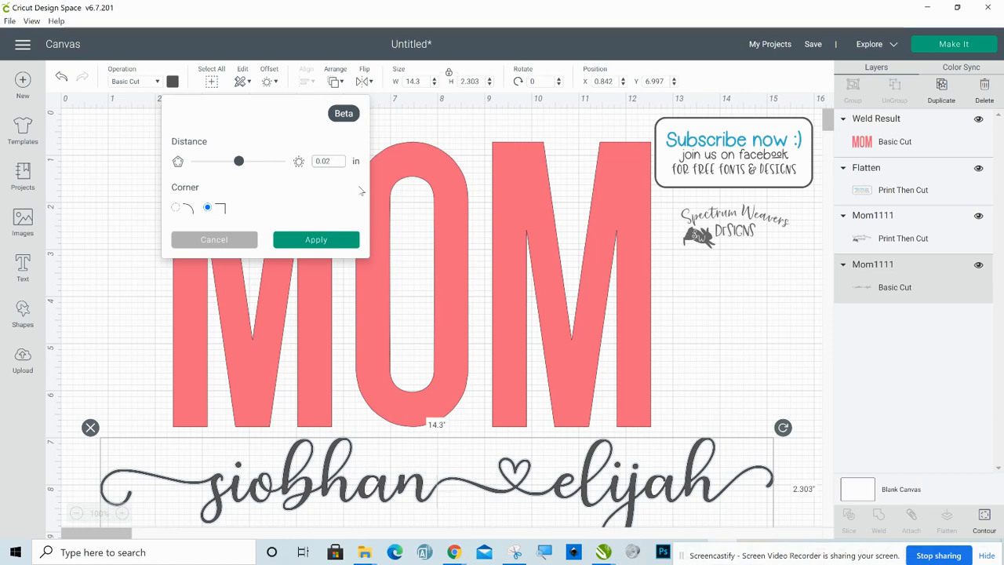
text(3)
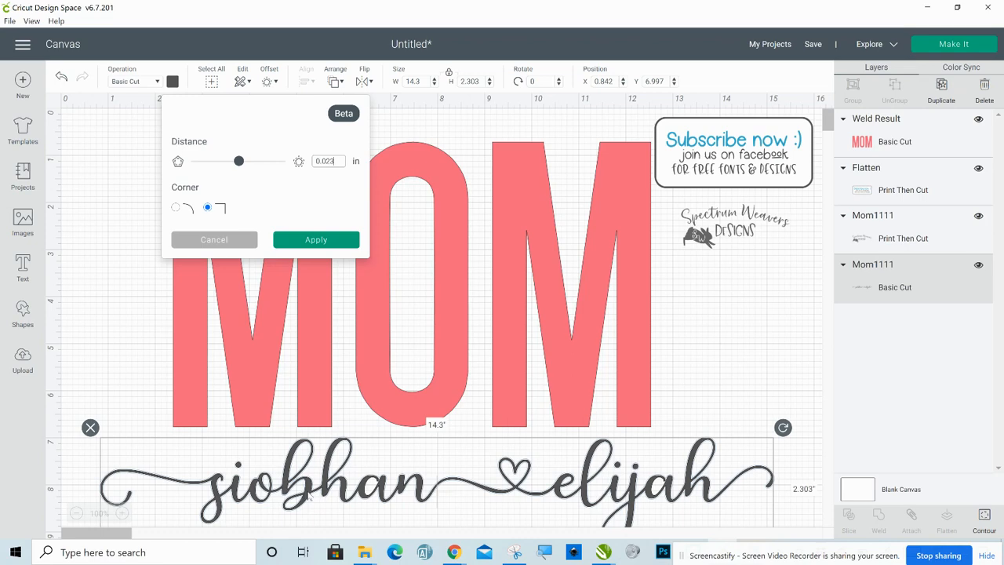
click(330, 245)
click(342, 162)
text(4)
key(BackSpace)
key(BackSpace)
text(4)
click(322, 241)
click(316, 239)
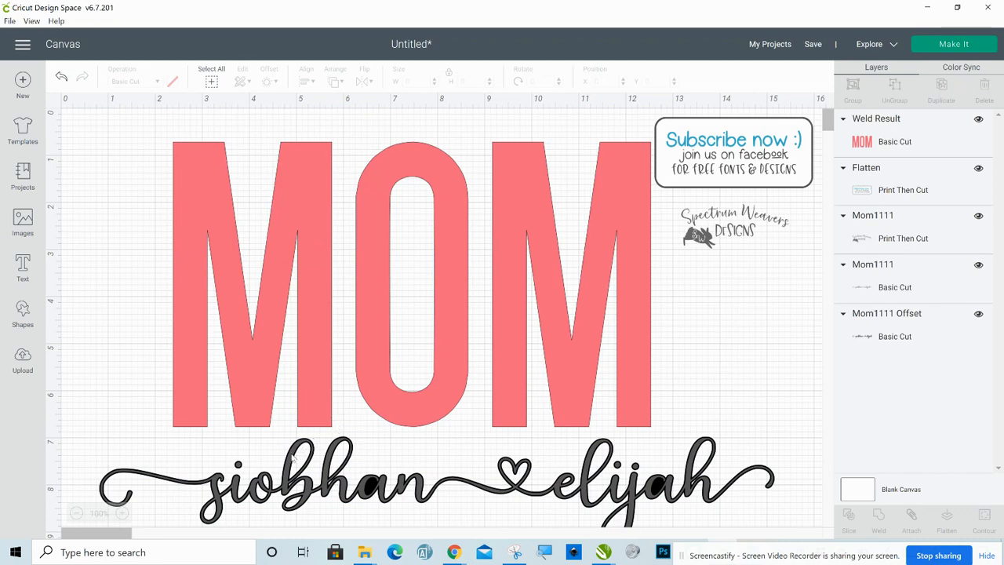
Separate the original script names from their black offset, placing the original below the artwork and the offset across MOM
drag(292, 459, 281, 548)
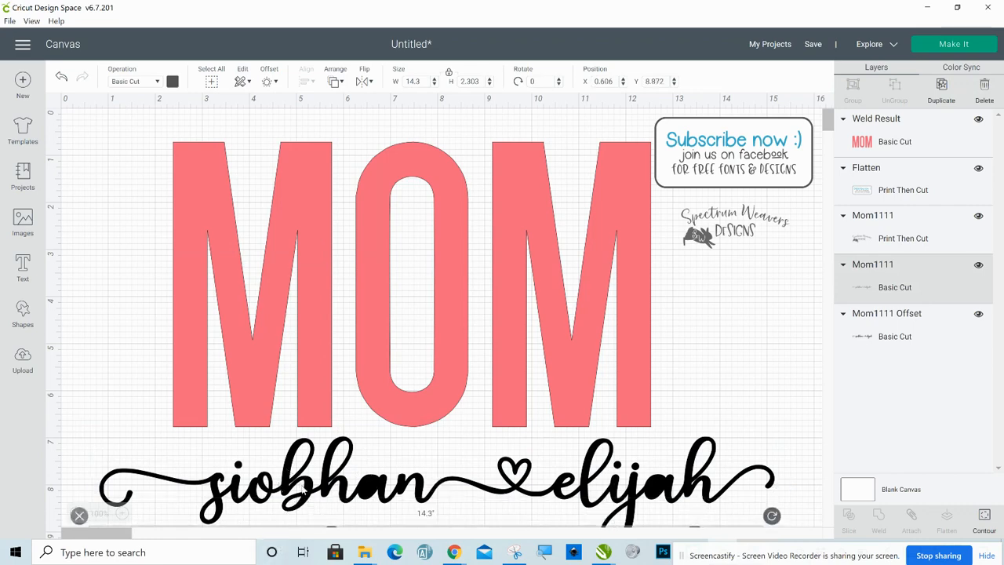
click(312, 476)
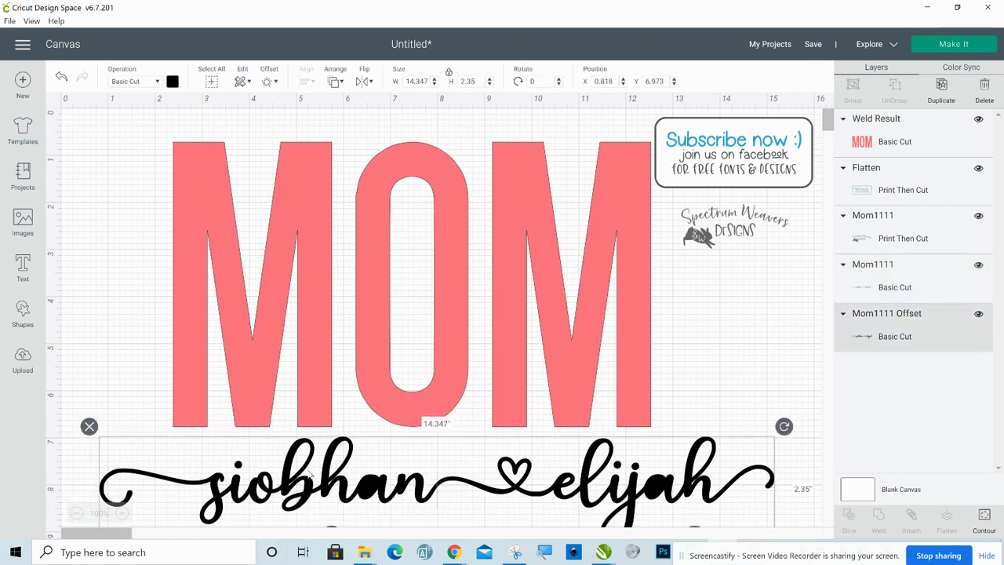
drag(310, 475, 292, 350)
Send the pink MOM lettering to the back, behind the black name offset
click(328, 214)
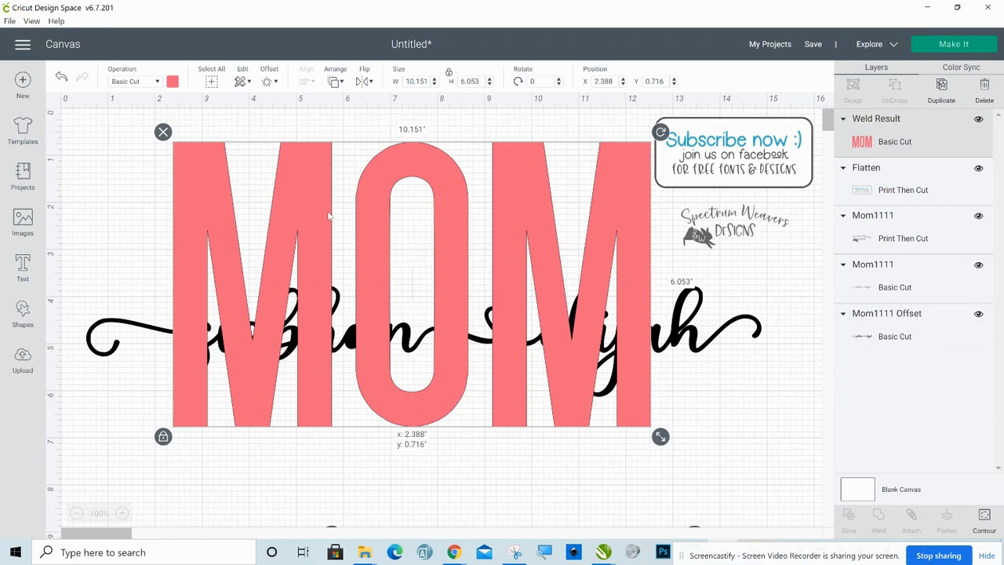
right_click(329, 215)
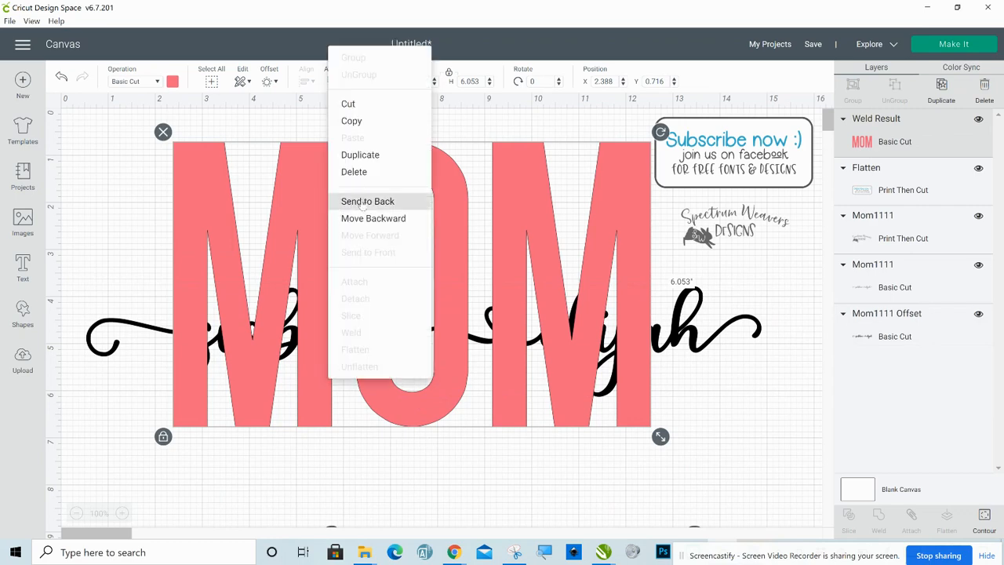
click(363, 201)
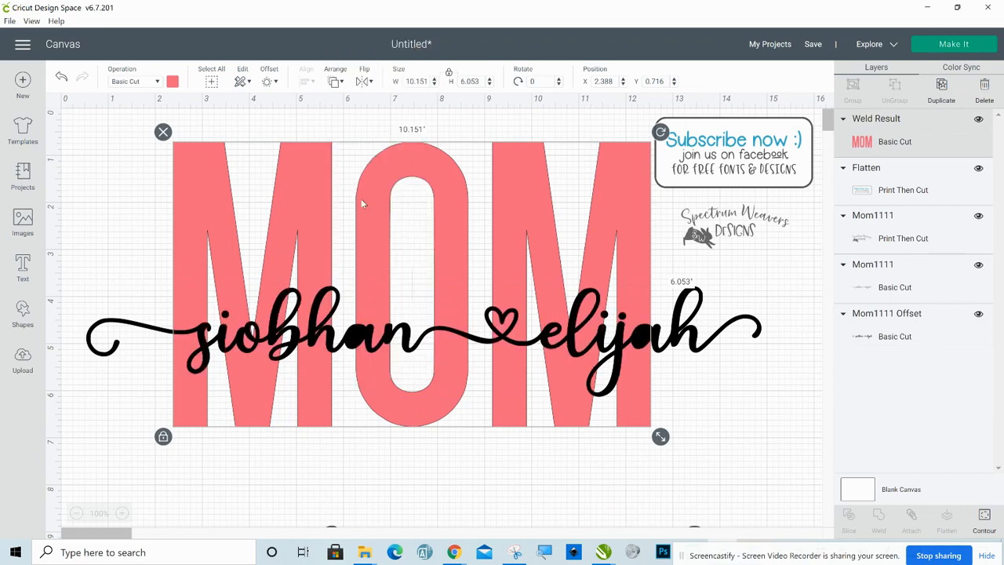
click(396, 485)
Raise the black name offset to about the middle of MOM and center the two horizontally on each other
click(369, 349)
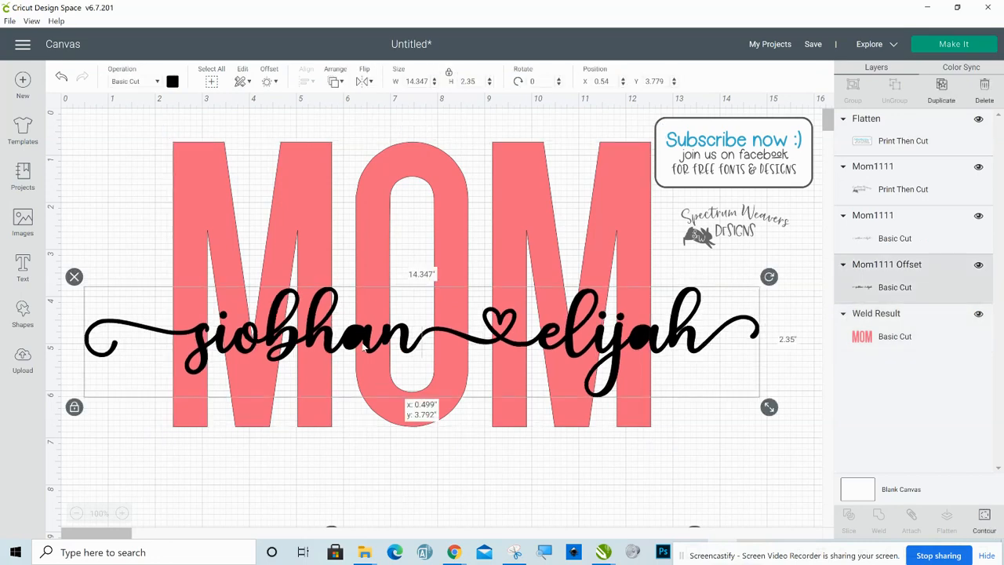
drag(366, 348, 364, 327)
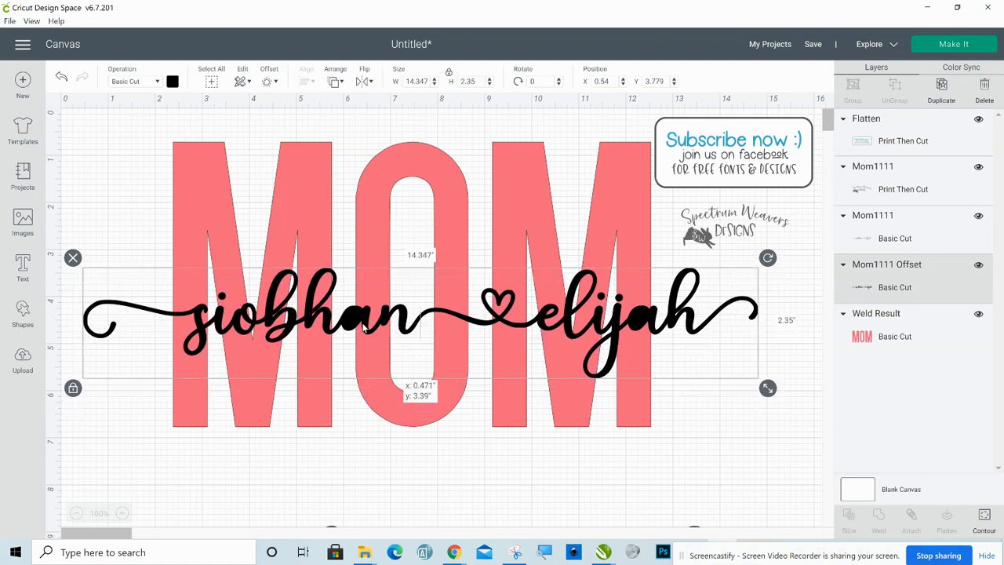
drag(364, 328, 363, 328)
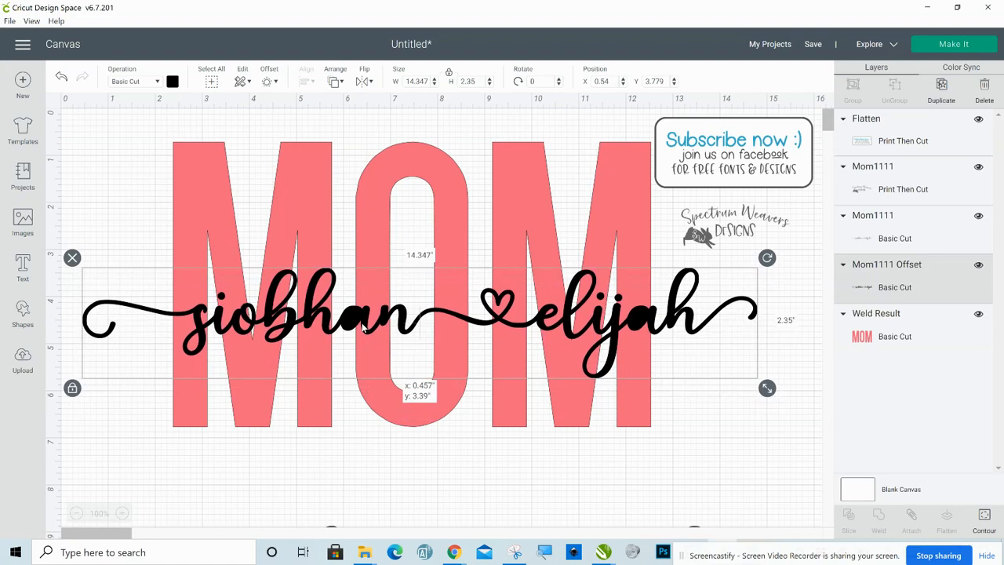
drag(399, 499, 402, 248)
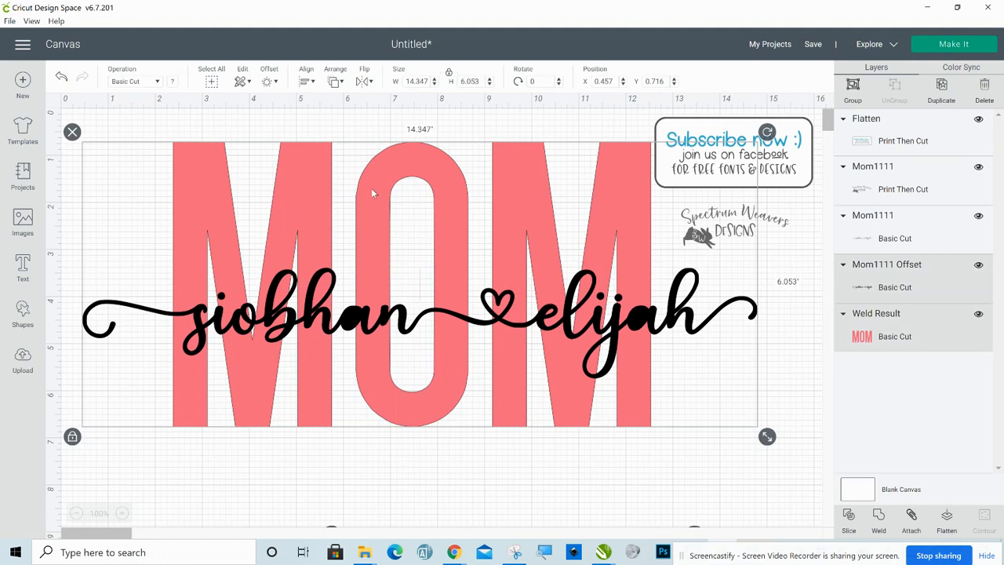
click(305, 81)
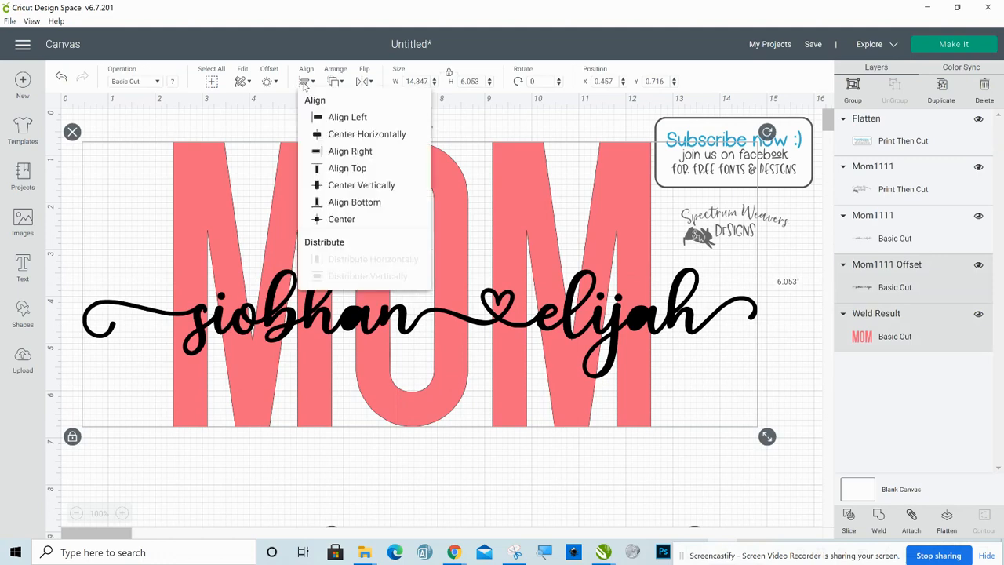
click(351, 134)
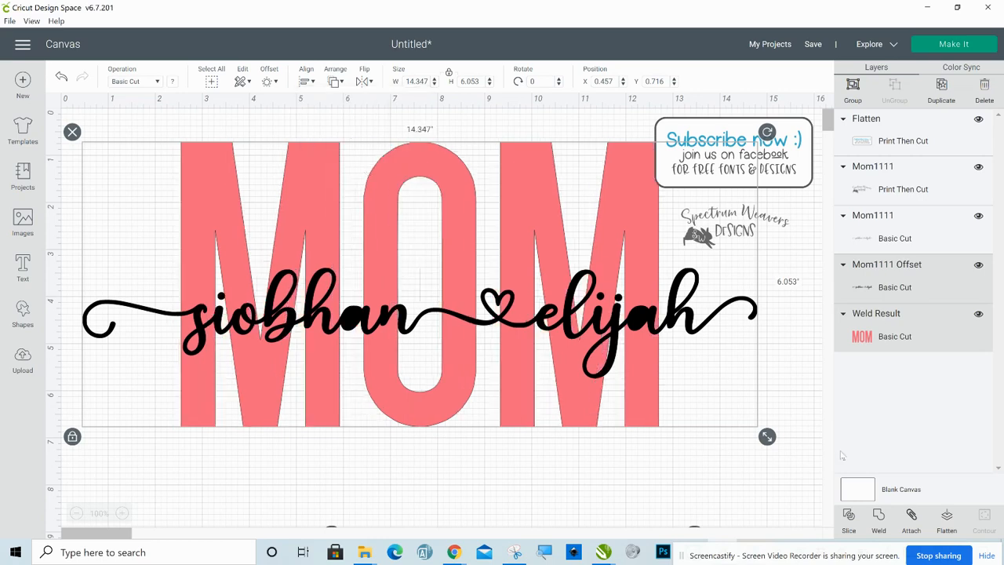
Slice the name offset out of MOM and delete the leftover black and pink script pieces
click(848, 522)
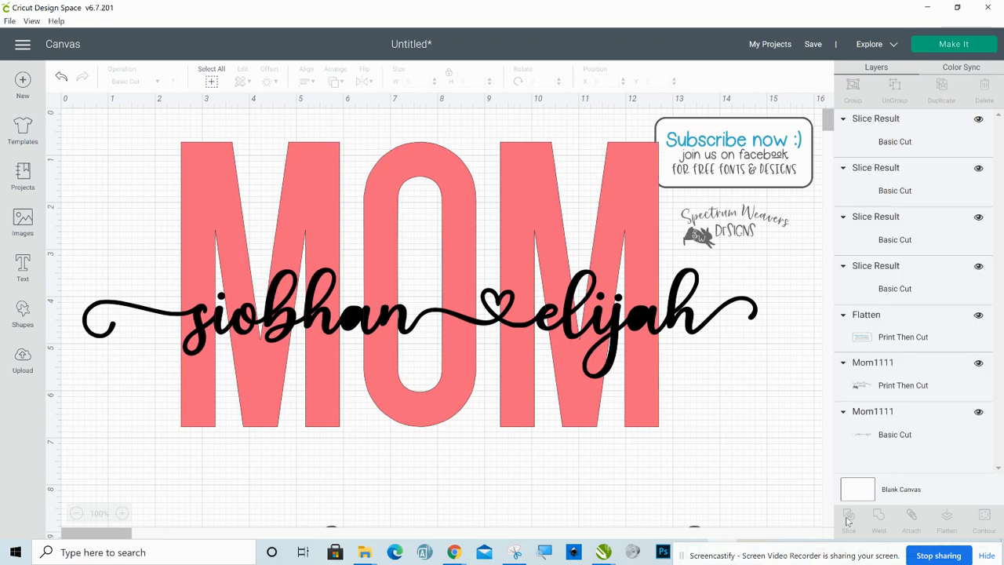
drag(522, 388, 529, 478)
drag(514, 272, 543, 546)
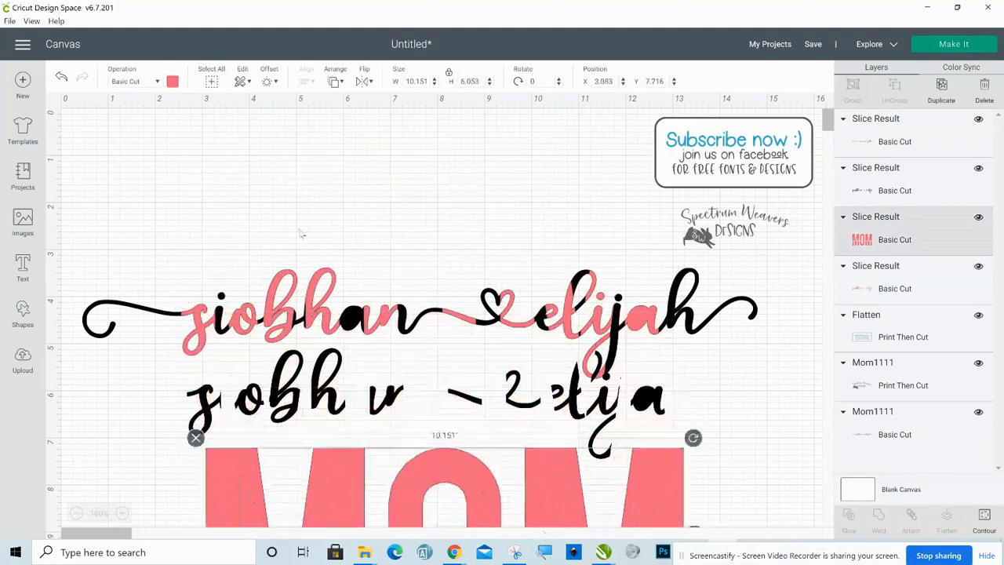
drag(155, 230, 631, 416)
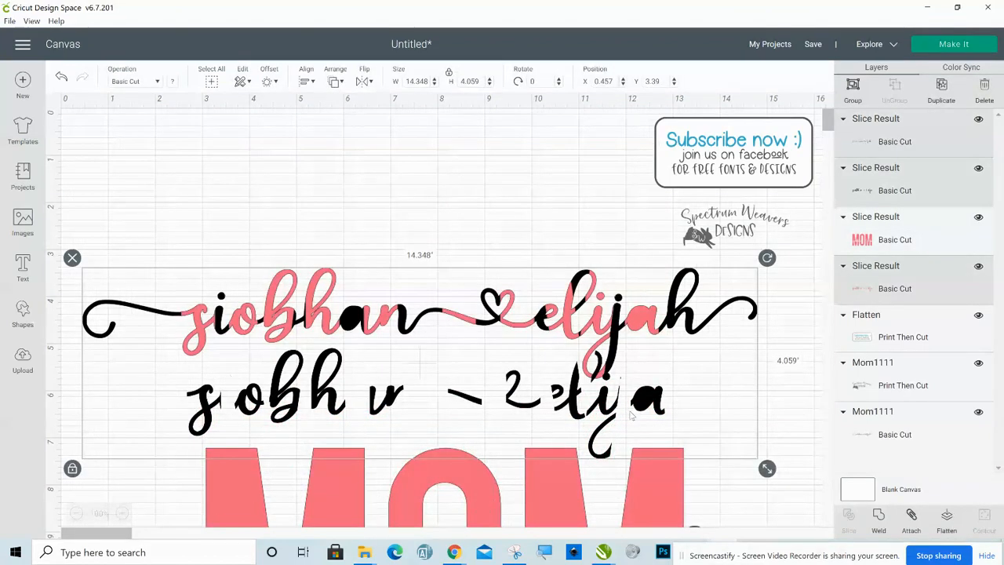
key(Delete)
Move the cut-out MOM back up the canvas and bring the original script names up over it
drag(553, 484, 480, 211)
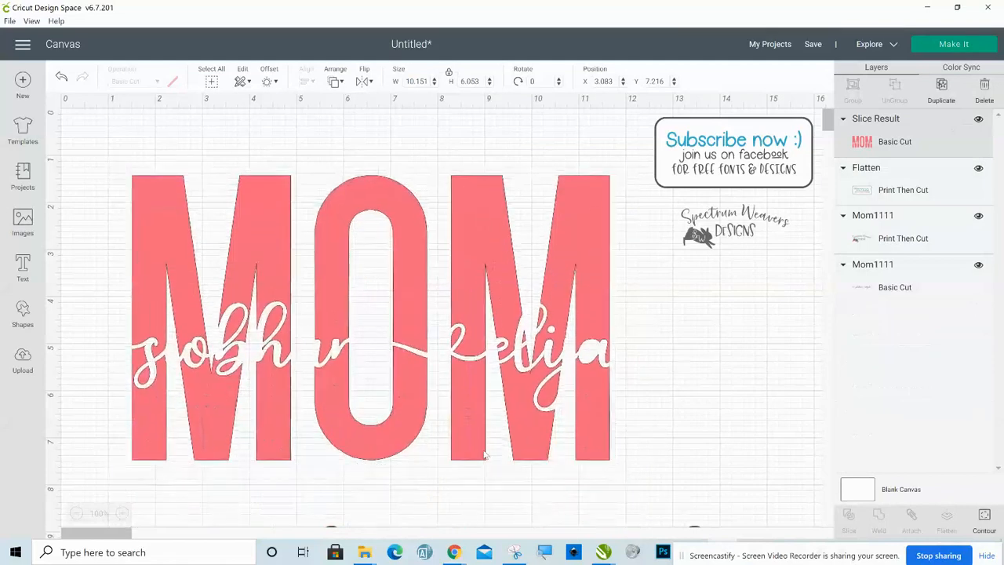
click(484, 455)
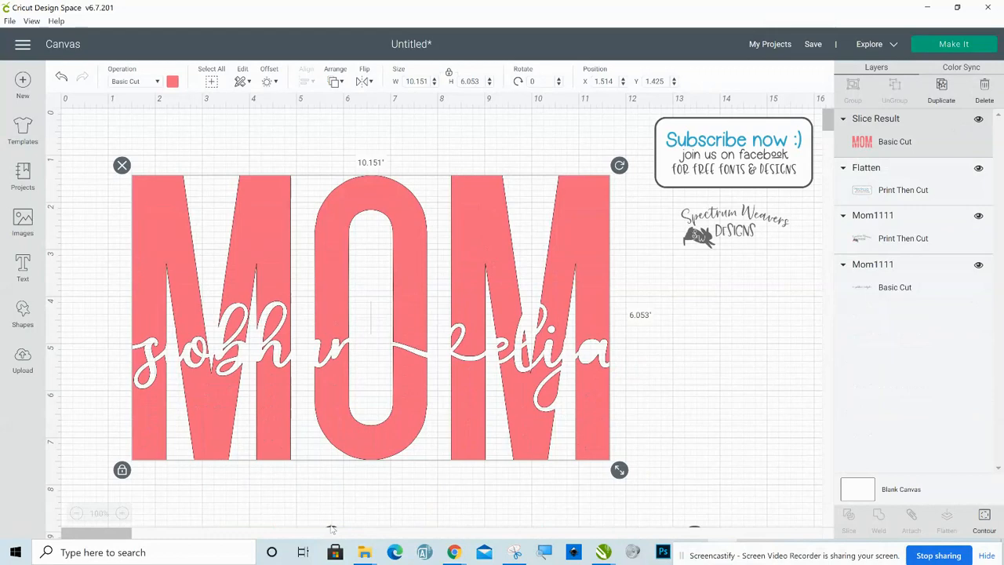
click(331, 524)
drag(332, 522, 317, 310)
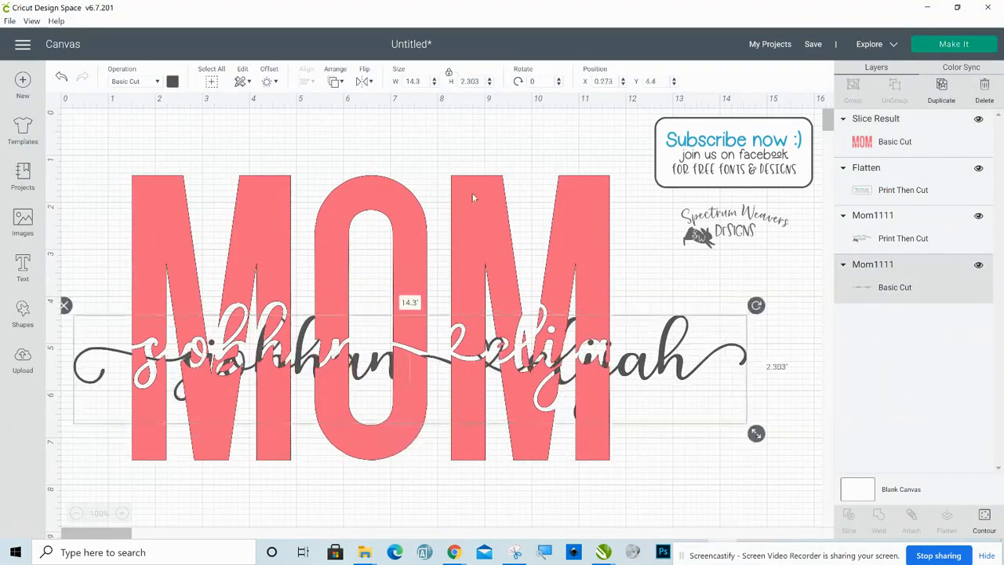
Fit the cut-out MOM to the script names and nudge the names so an even gap surrounds the letters
drag(485, 222, 522, 227)
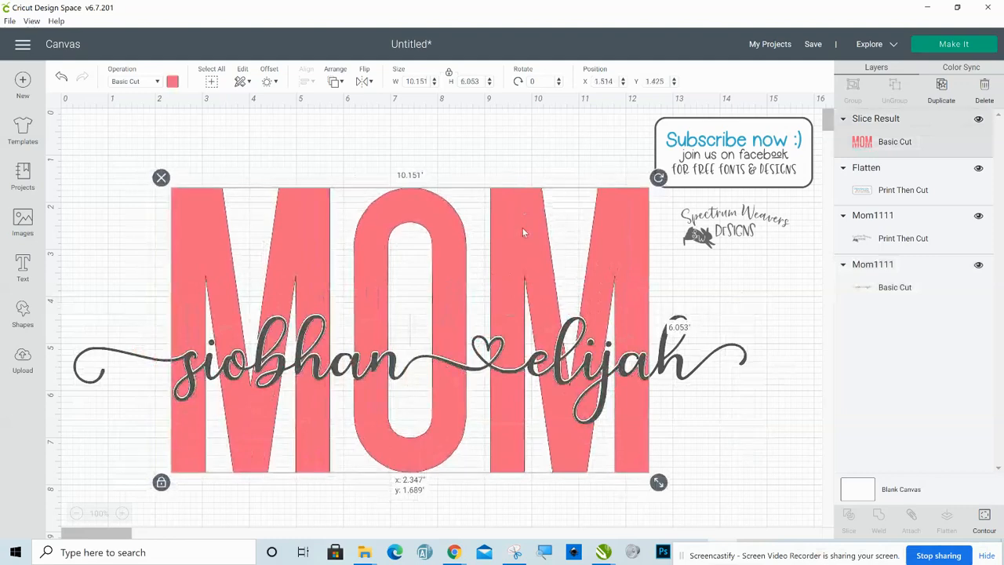
drag(523, 228, 524, 233)
click(679, 366)
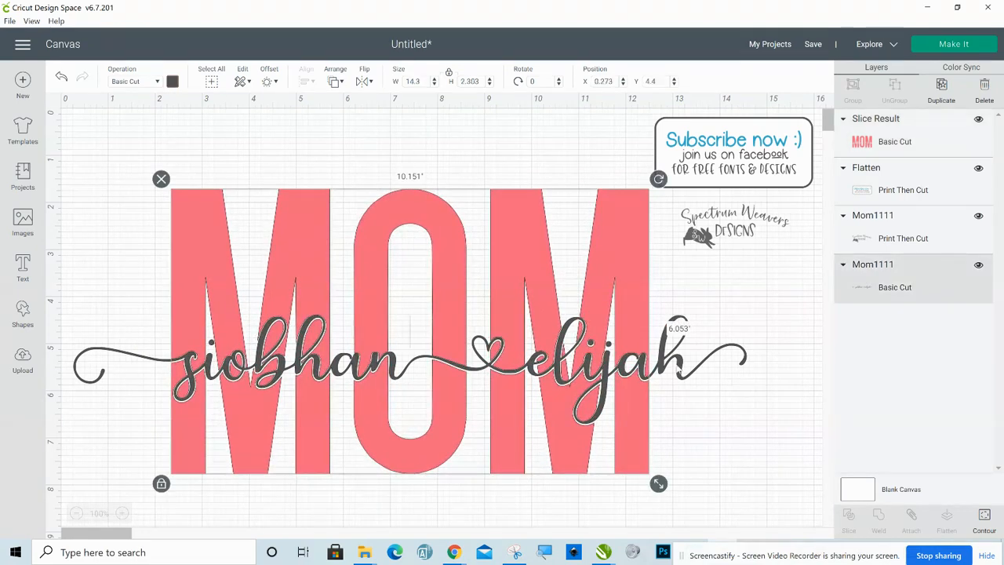
drag(680, 365, 680, 390)
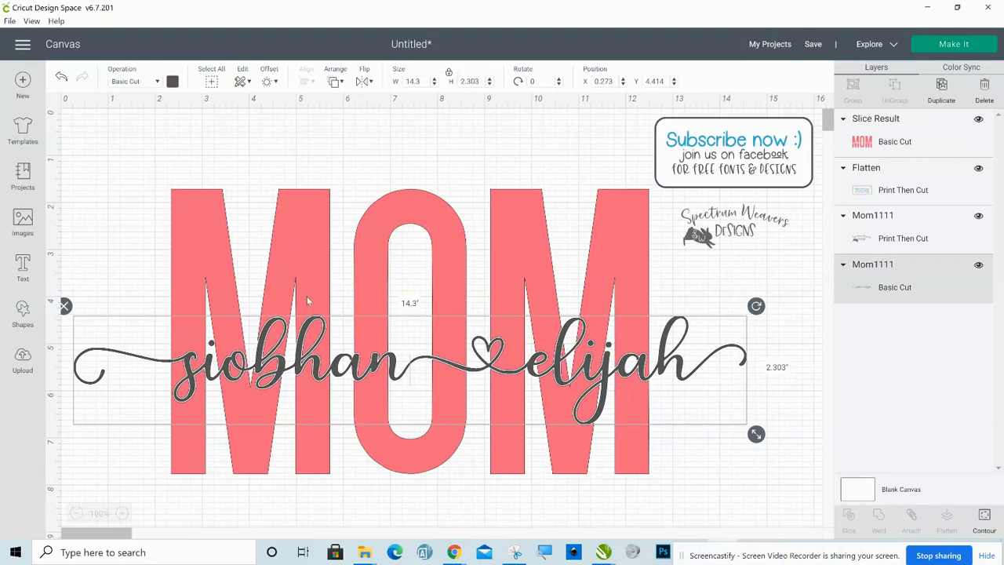
Flatten the cut-out MOM and the script names into one Print Then Cut image
drag(392, 122, 523, 456)
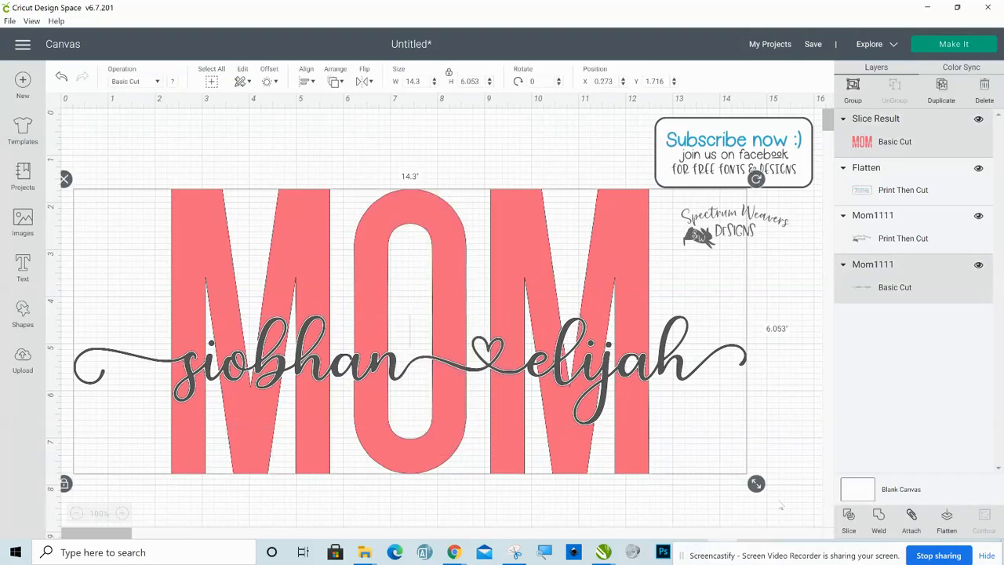
click(948, 531)
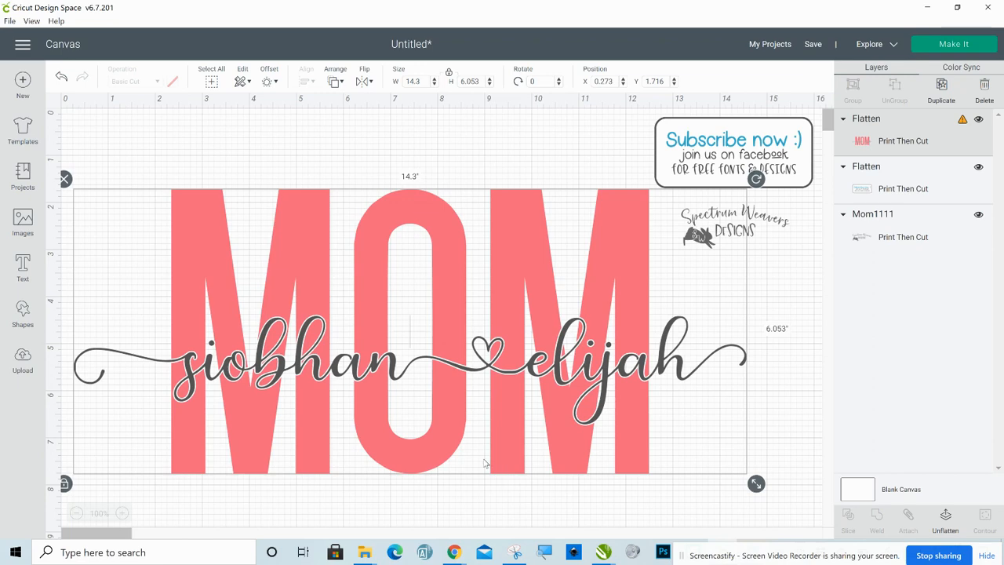
click(435, 145)
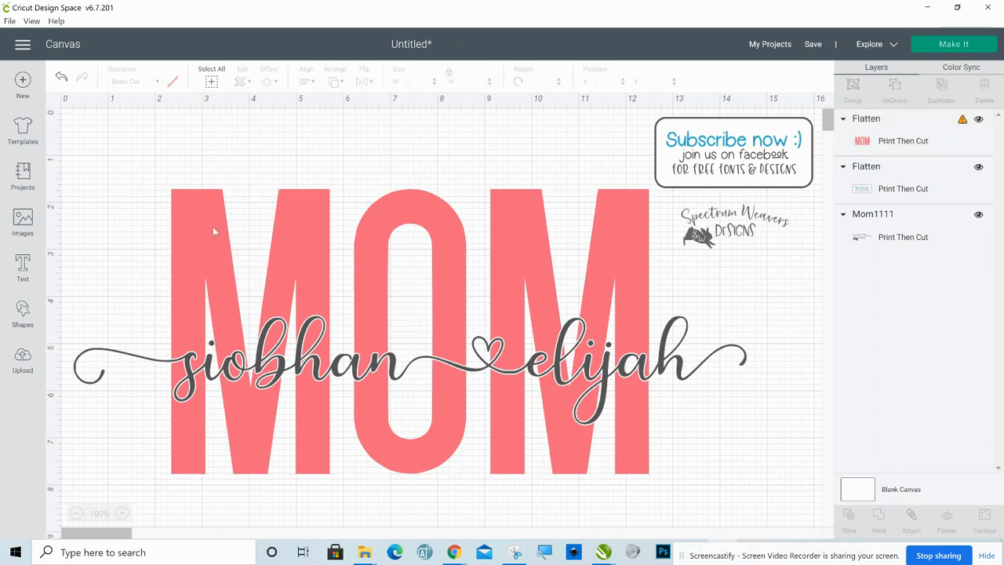